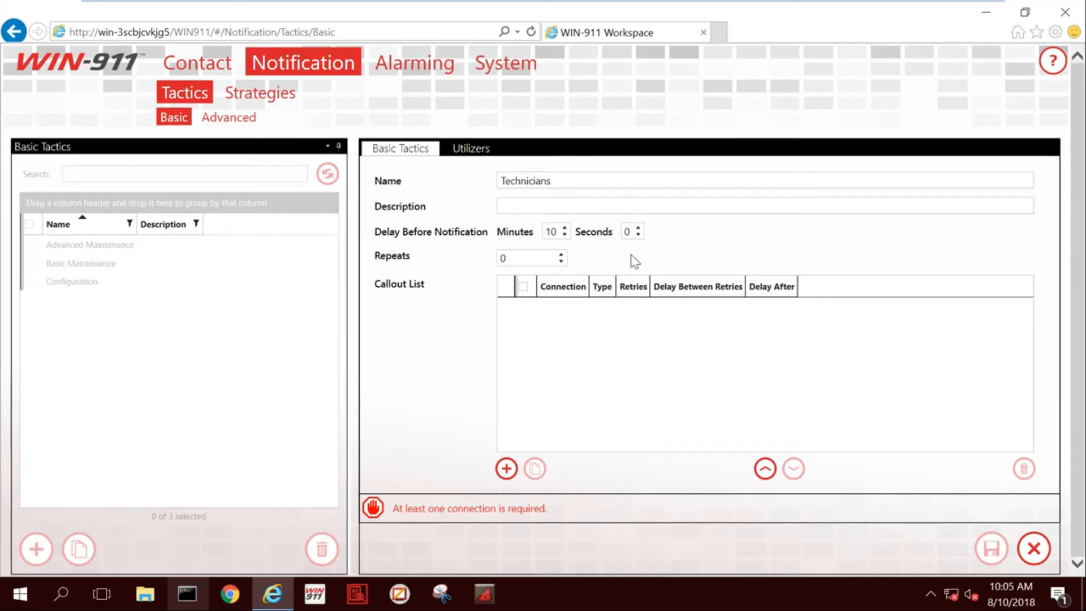
Set the Technicians tactic to 5 repeats and add the Technician Days email connection with a 20-minute delay after it
left_click(525, 260)
left_click(506, 467)
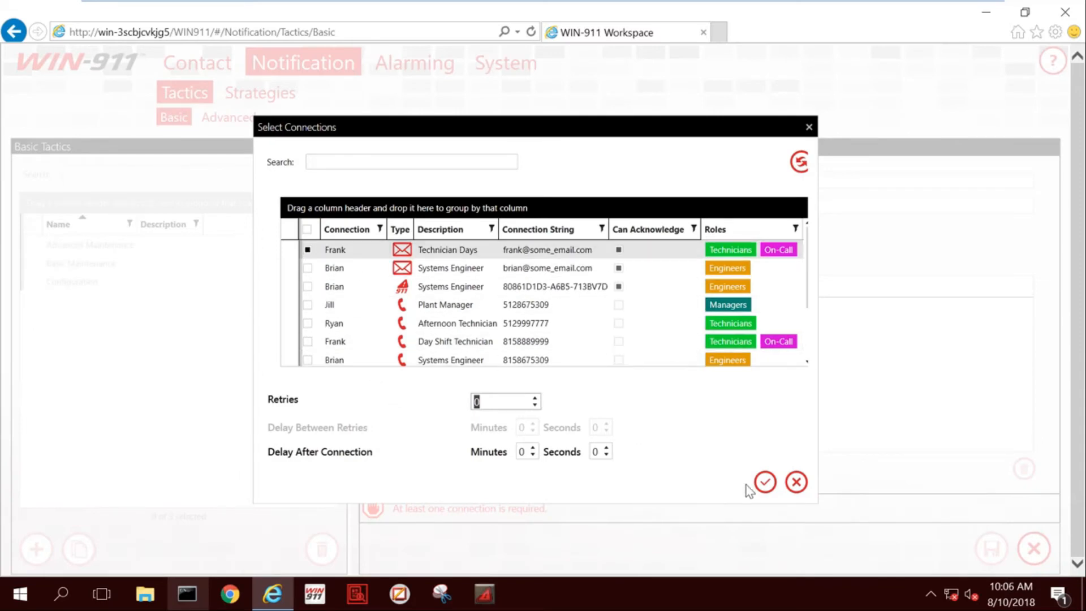
left_click(762, 485)
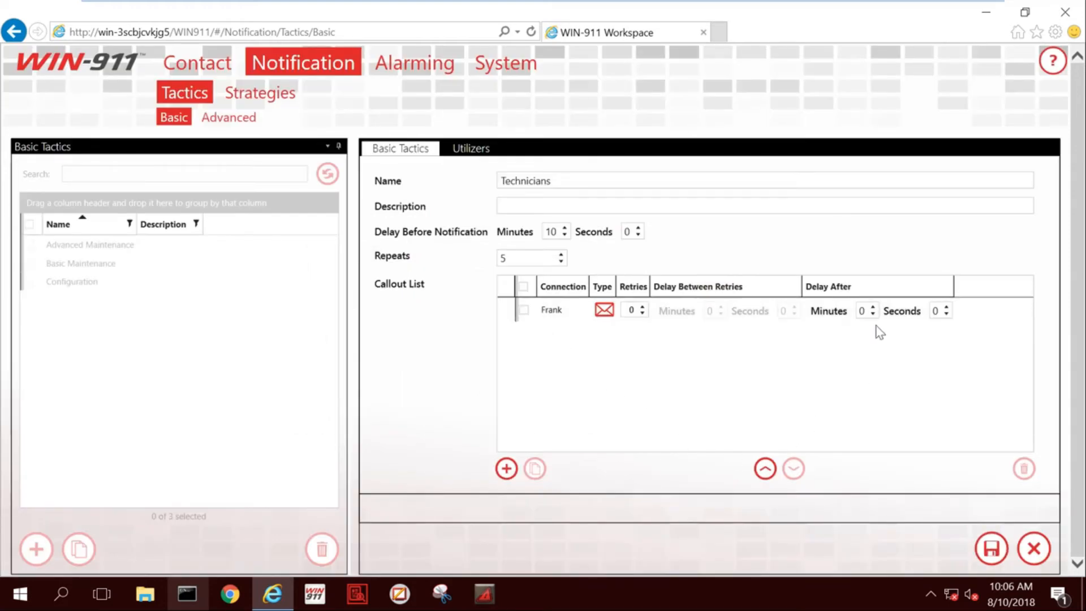
left_click(864, 310)
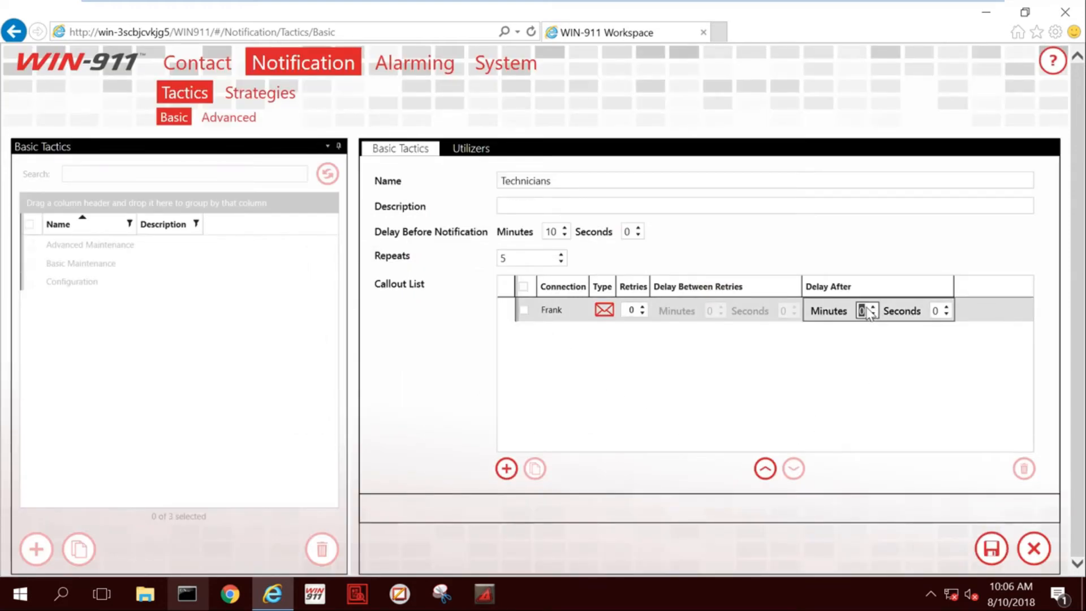
type("20")
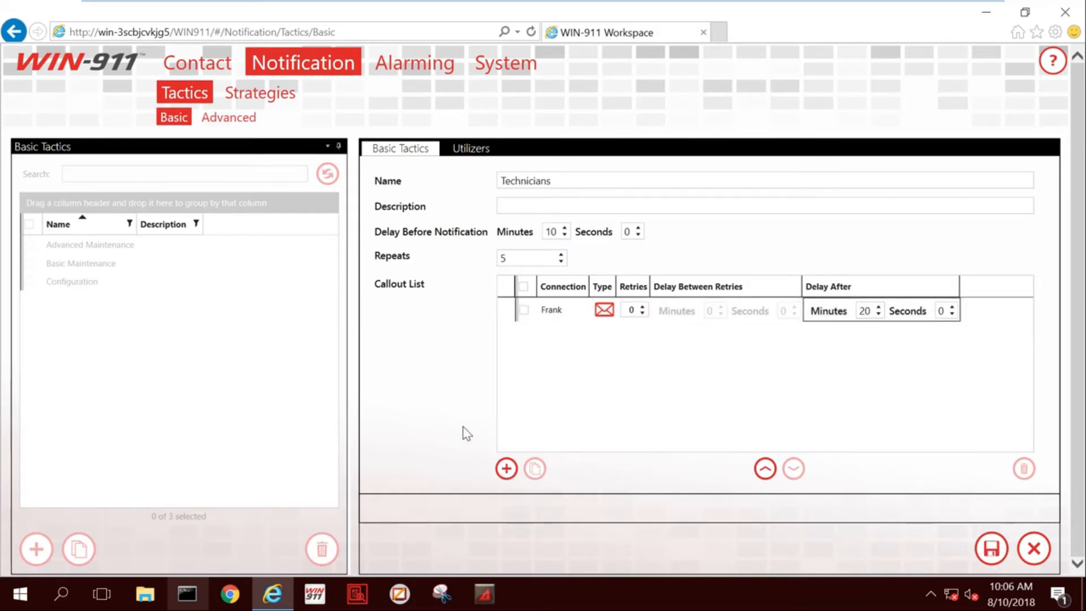
Add the Systems Engineer email connection to the callout list and save the Technicians tactic
left_click(503, 473)
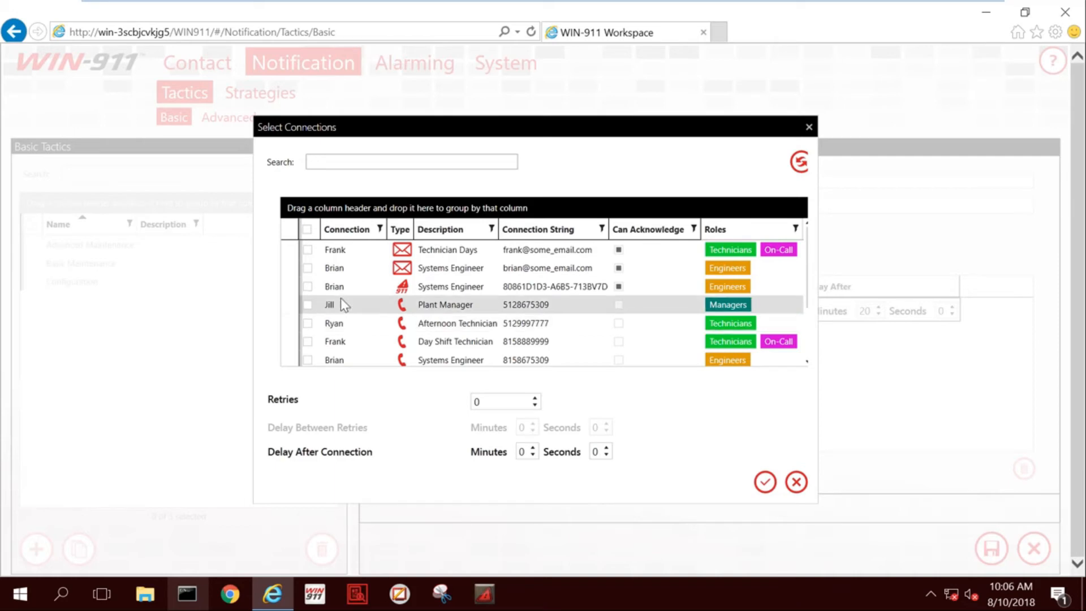
left_click(308, 268)
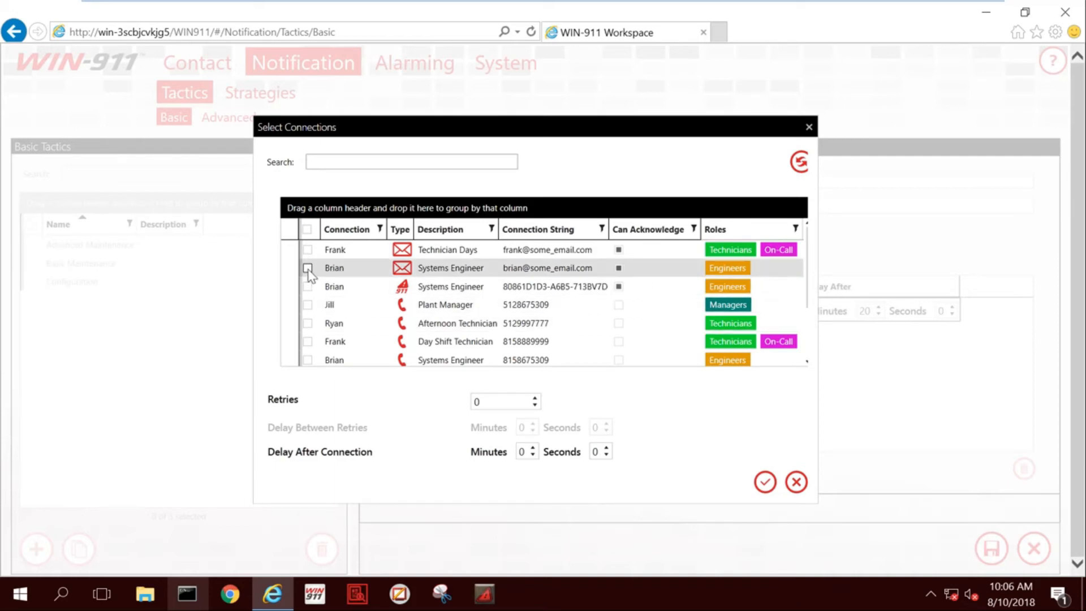
left_click(767, 483)
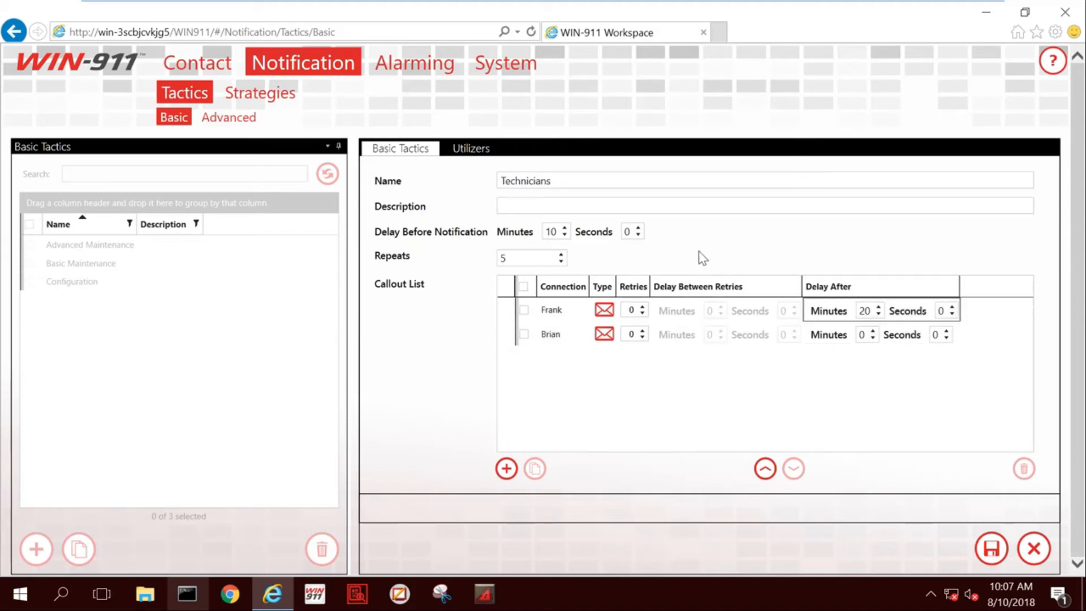
left_click(990, 548)
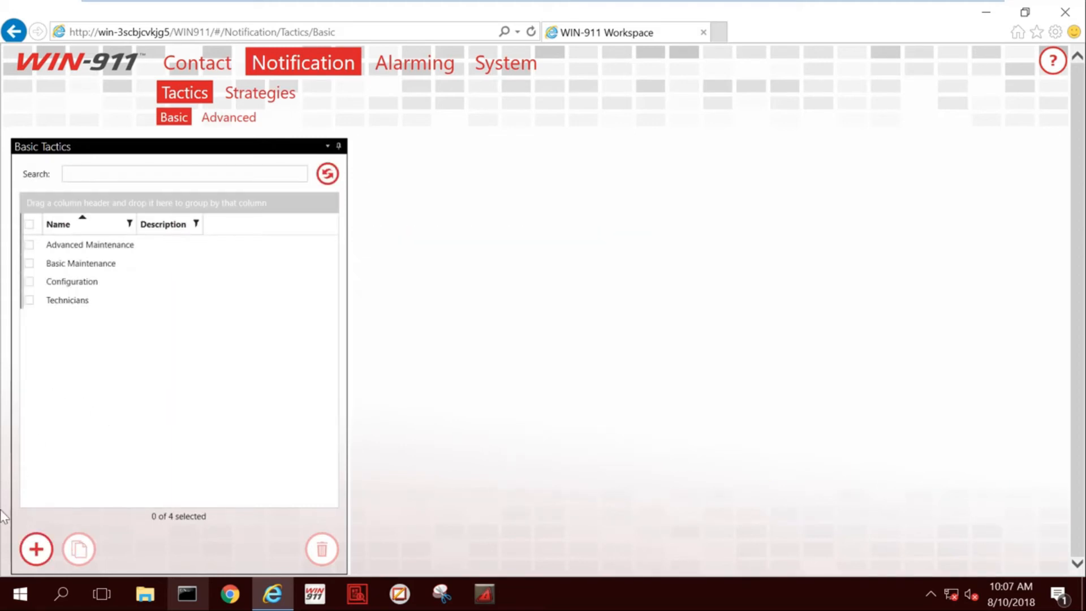
Create a new basic tactic named Engineers with 10 repeats
left_click(63, 300)
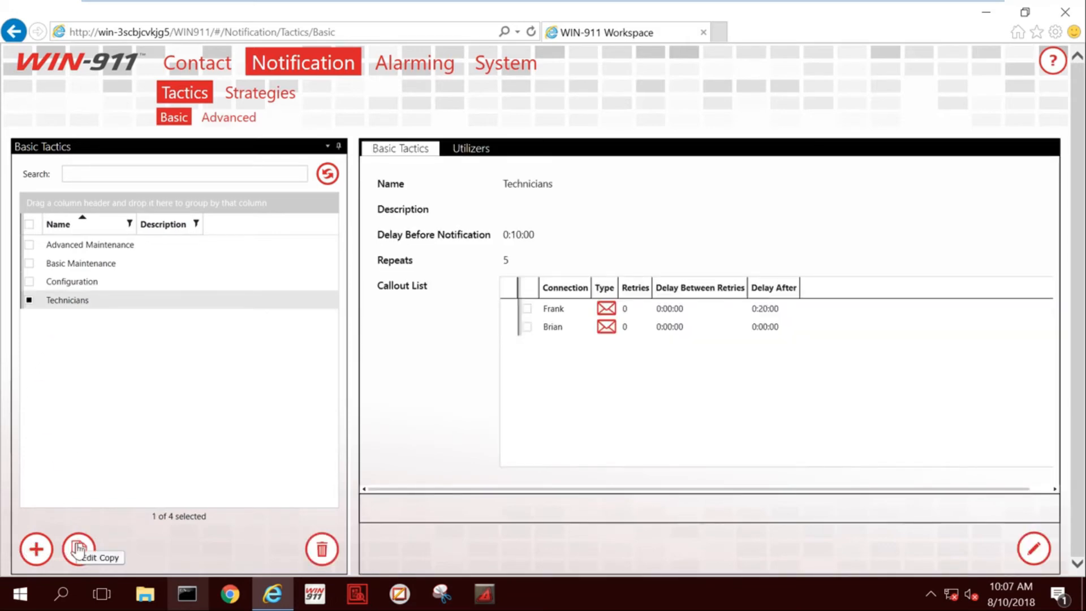
left_click(77, 548)
left_click(35, 548)
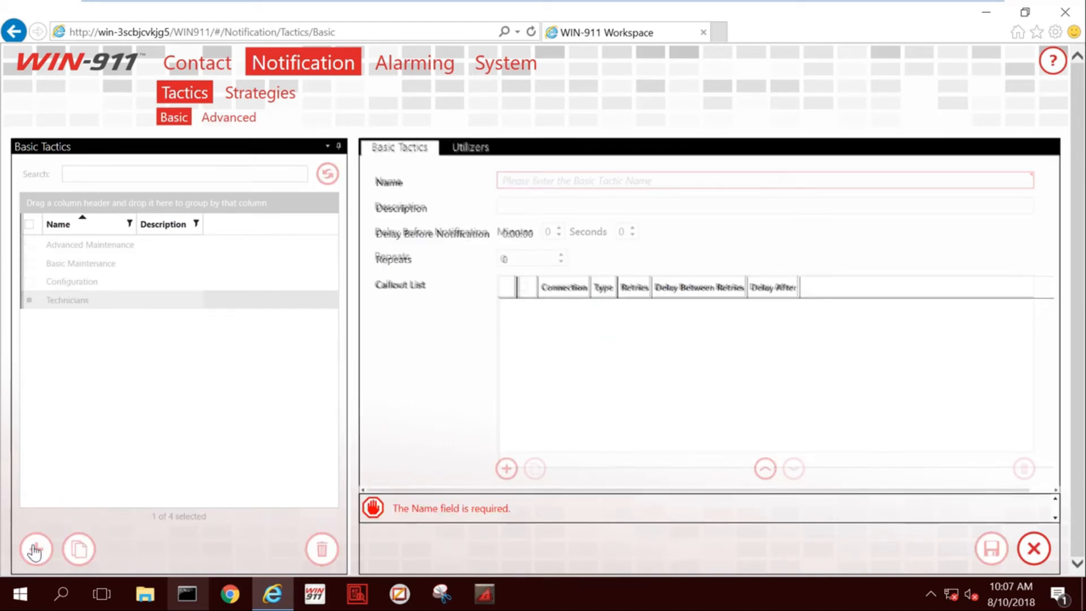
left_click(572, 175)
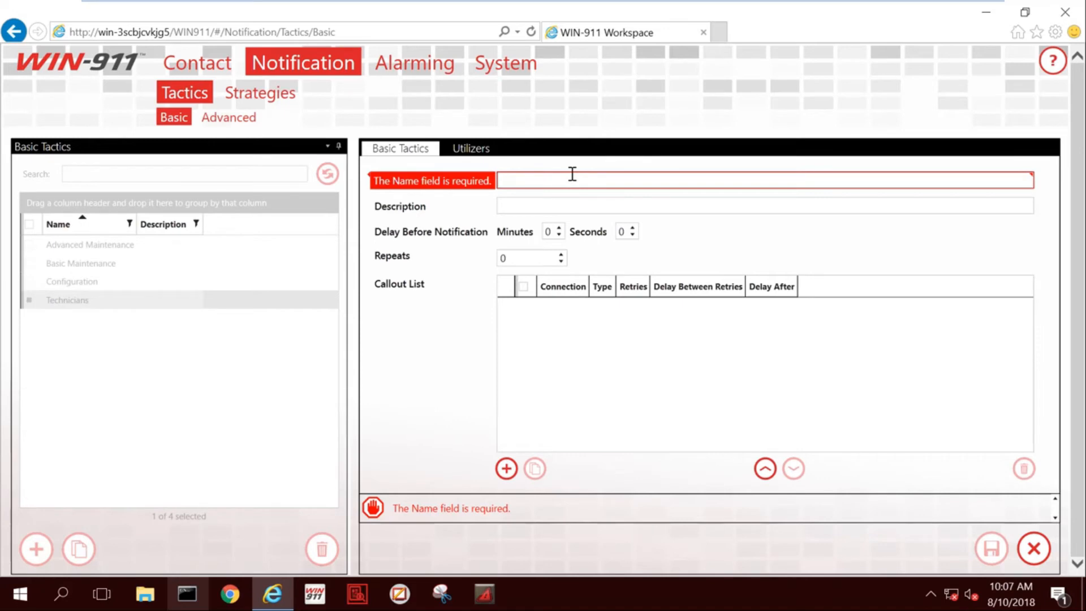
type("Eng")
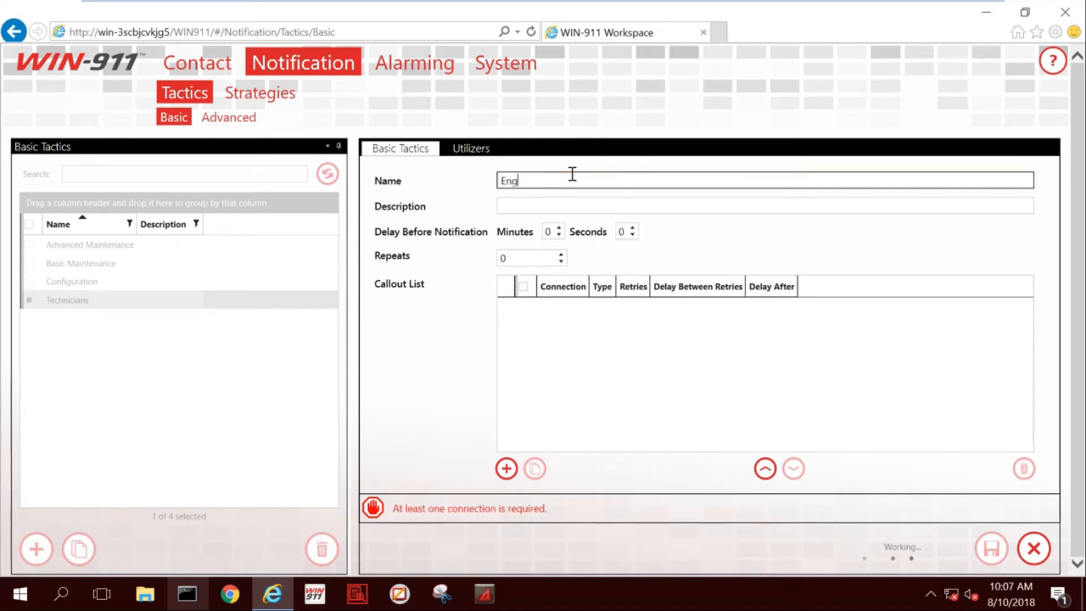
type("ineers")
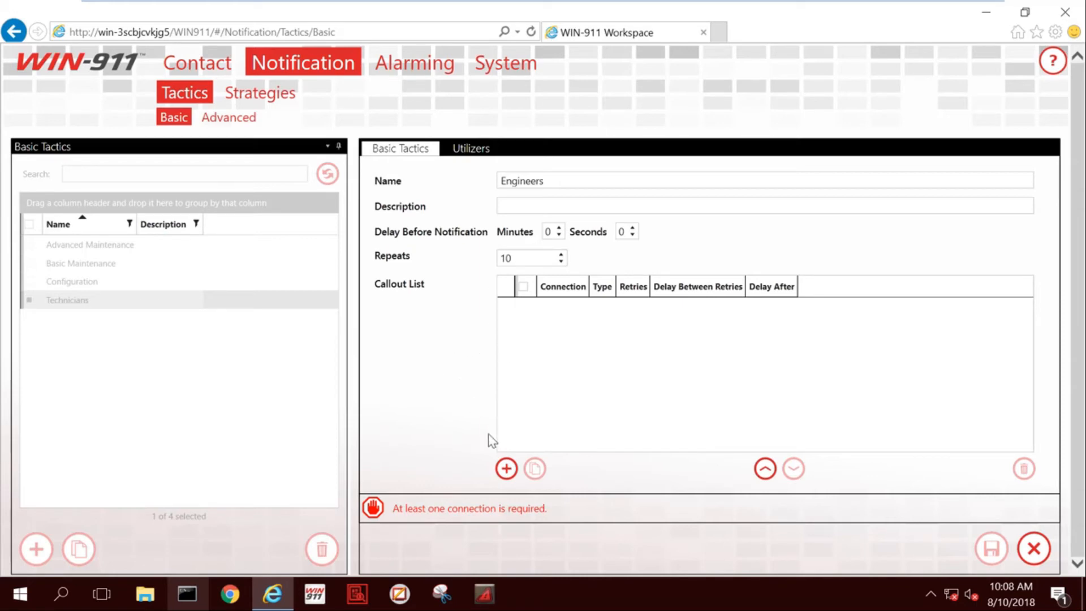
left_click(507, 468)
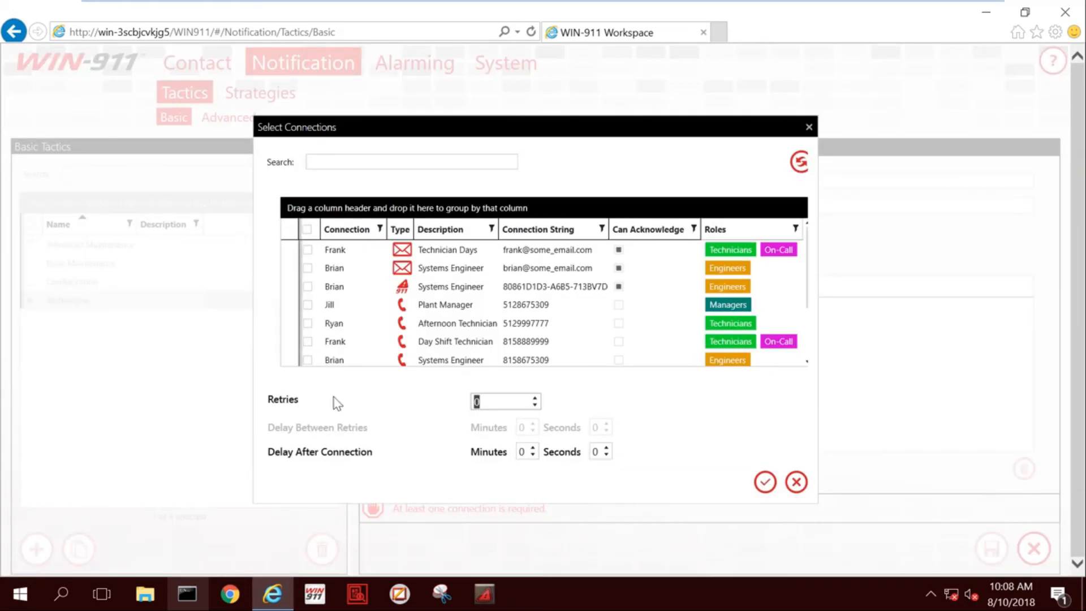
left_click(307, 287)
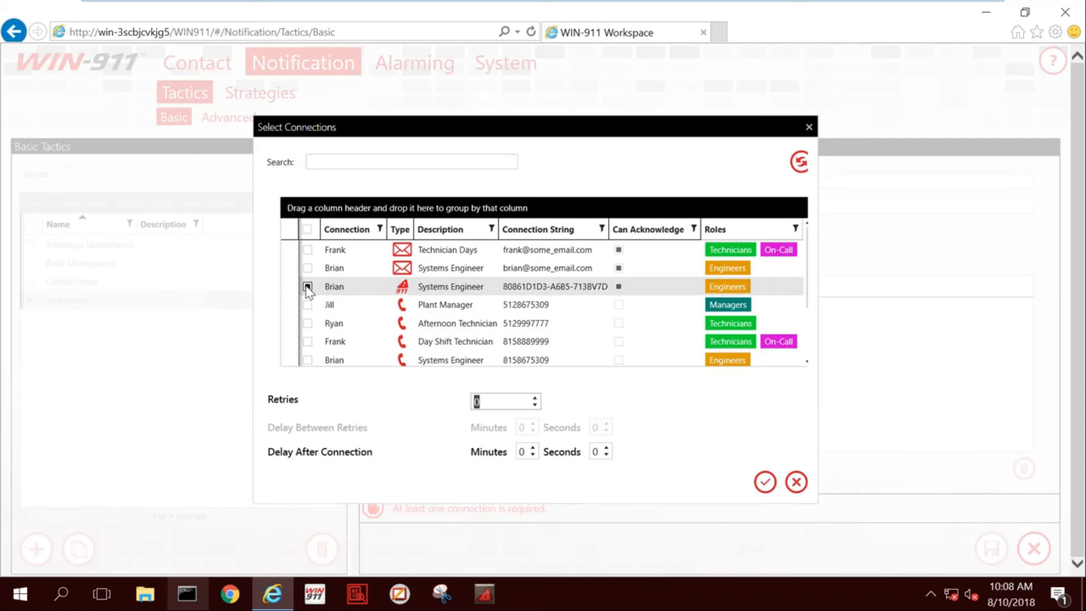
left_click(763, 483)
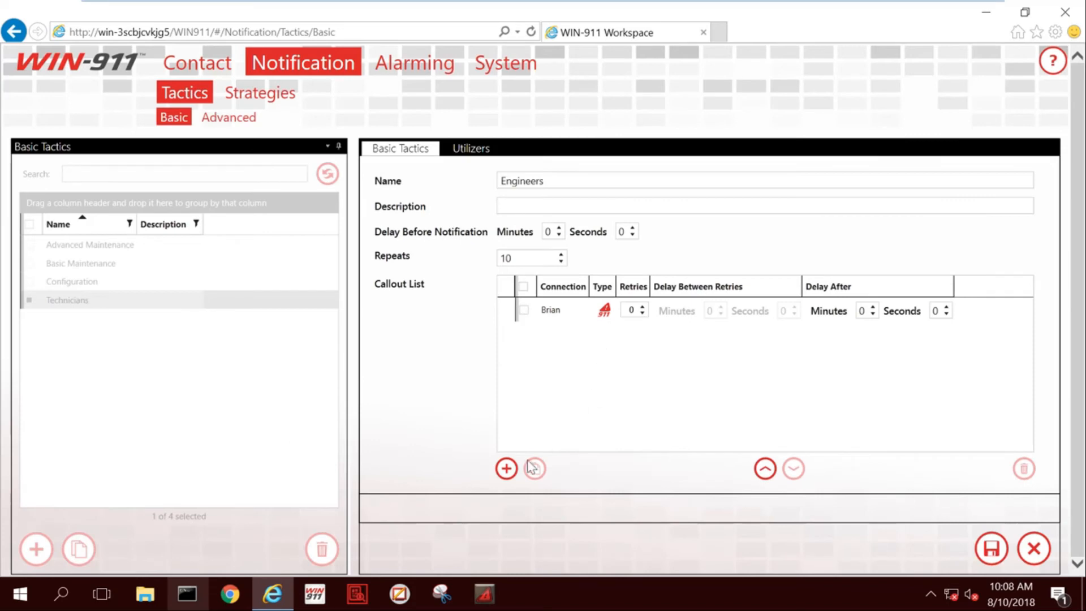
left_click(505, 468)
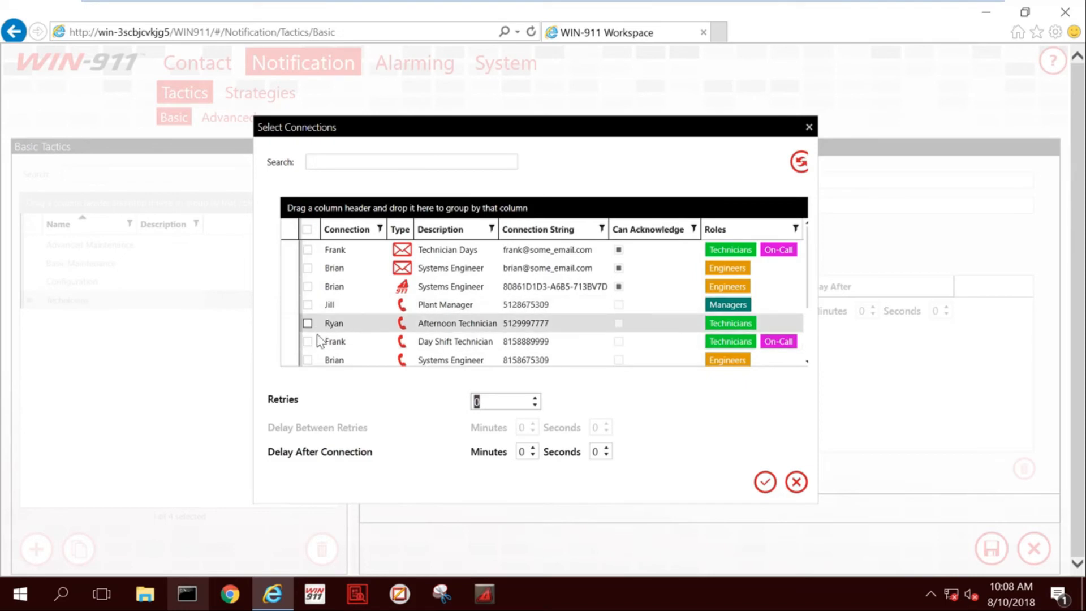
left_click(307, 361)
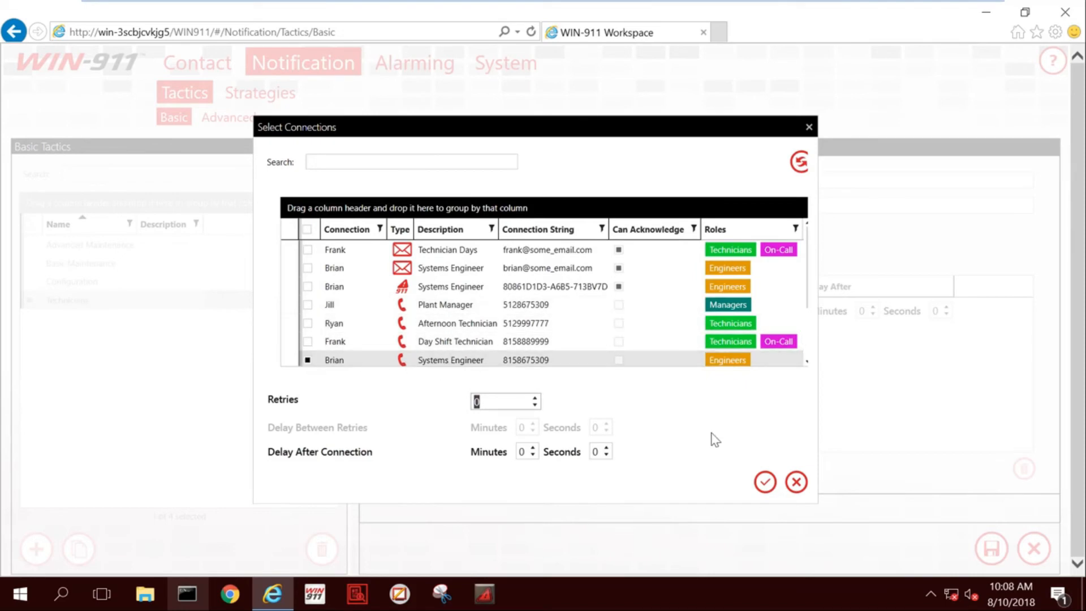
left_click(765, 481)
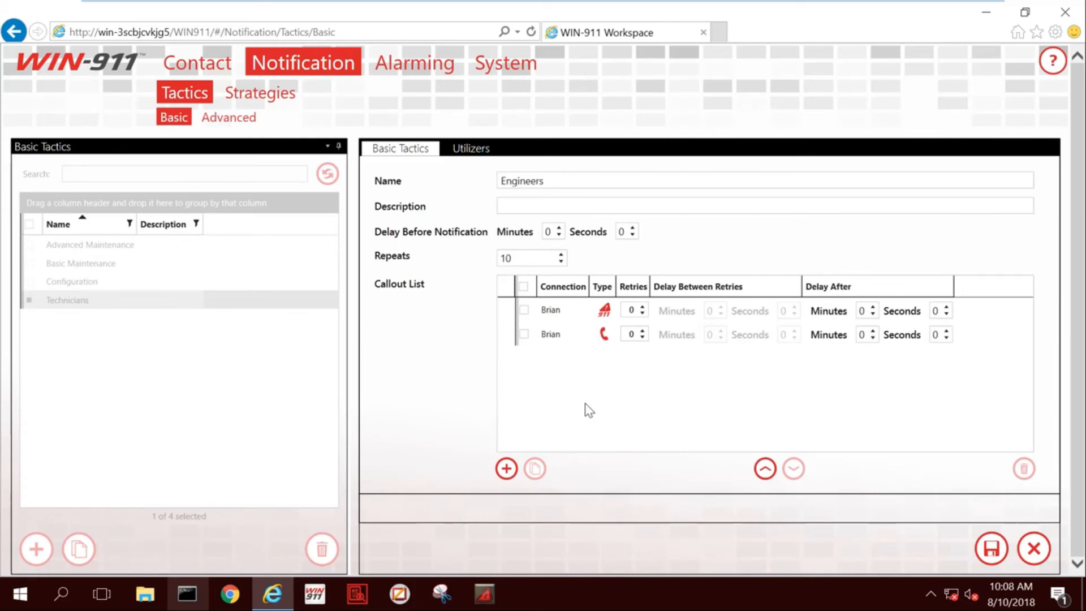
left_click(506, 468)
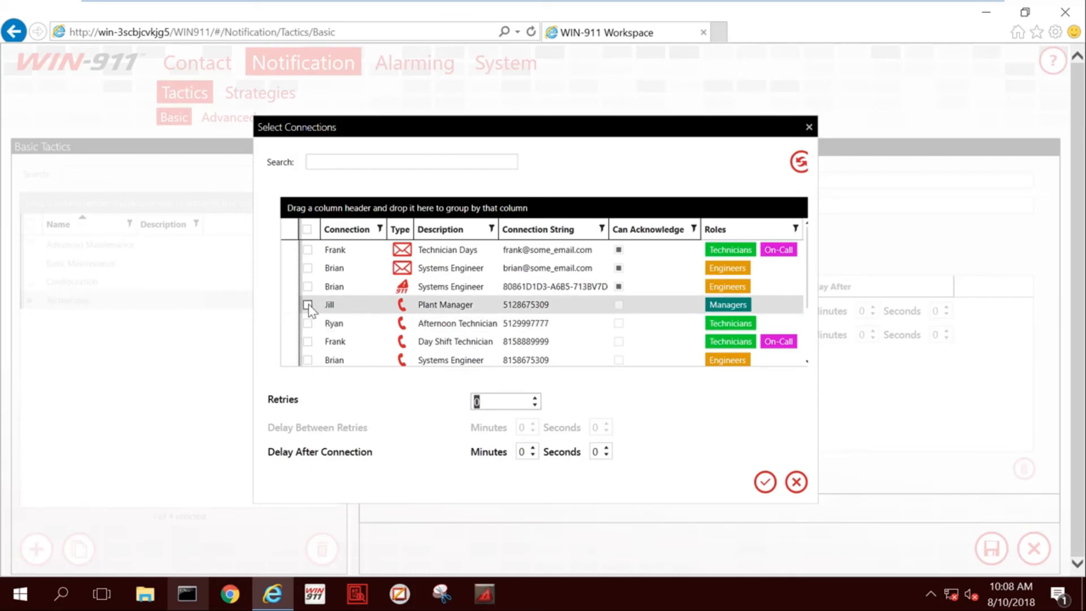
left_click(764, 483)
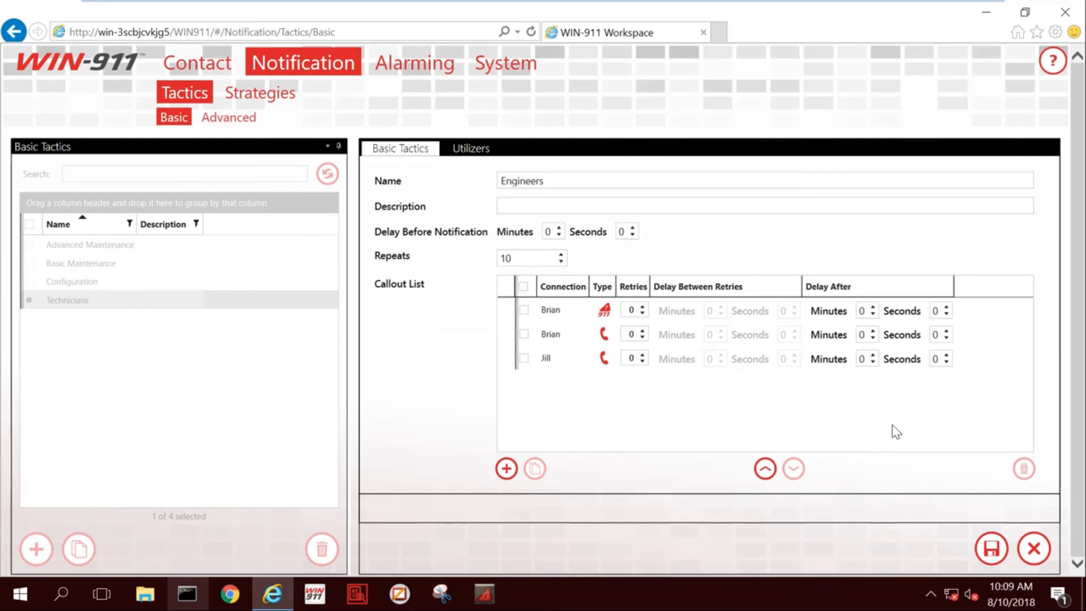
Set a 10-minute delay after each of the two Systems Engineer connections and save the Engineers tactic
left_click(872, 308)
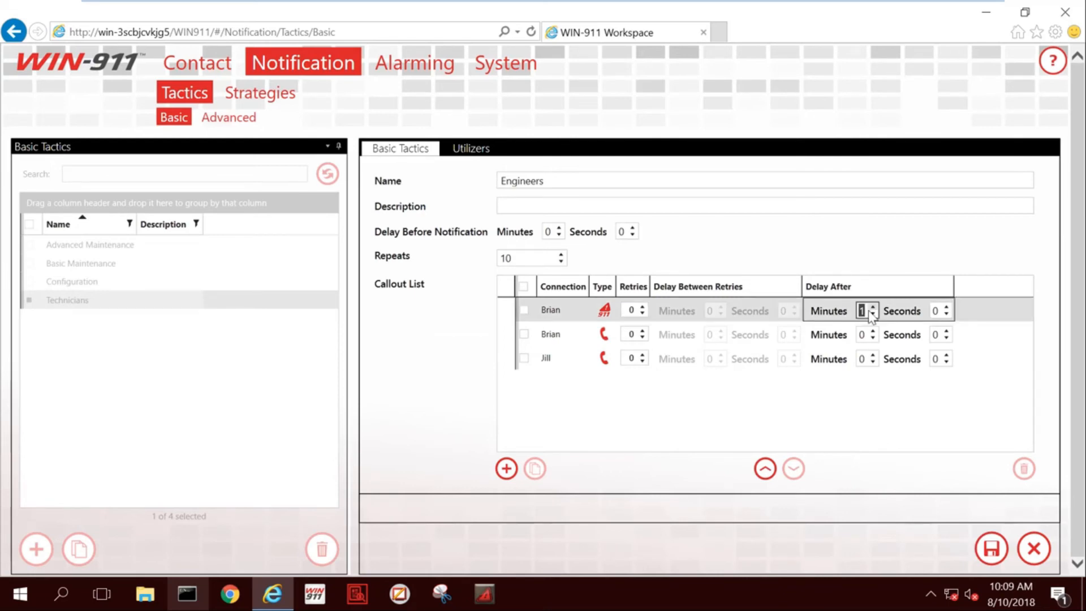
type("10")
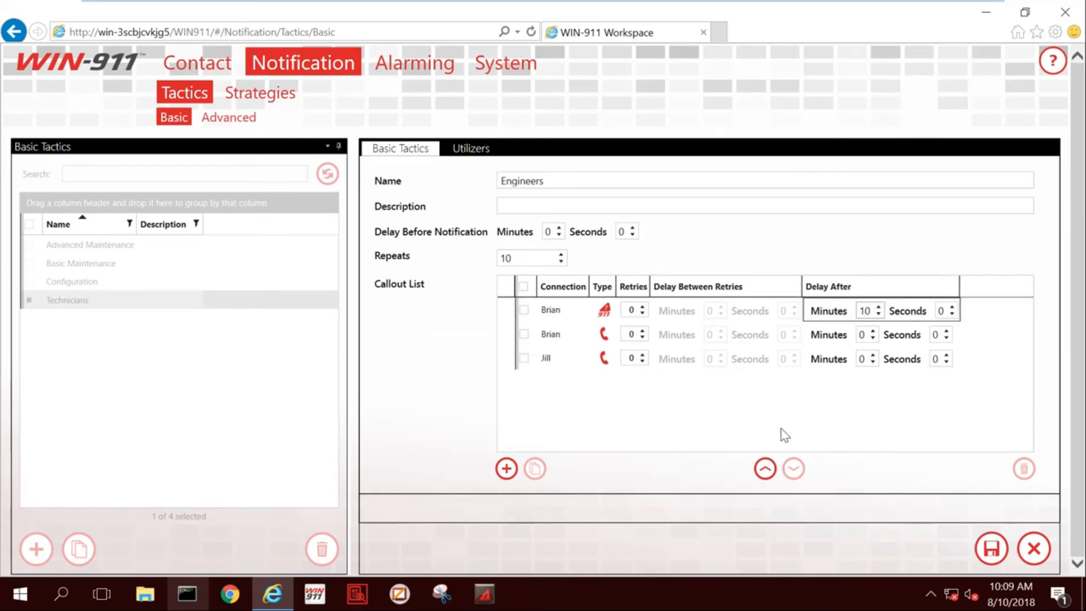
left_click(872, 338)
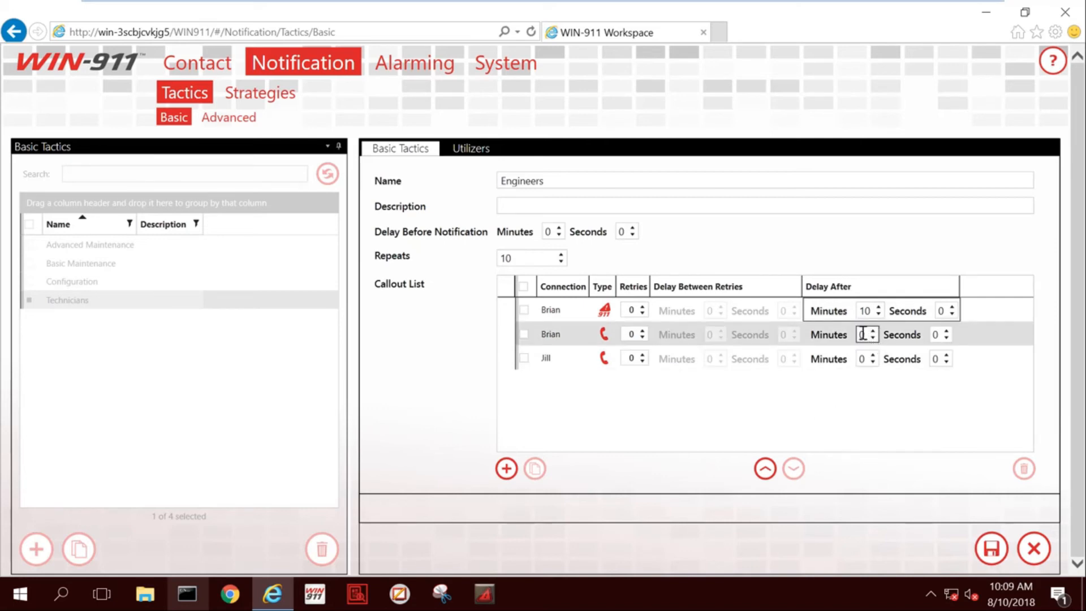
left_click(863, 334)
type("10")
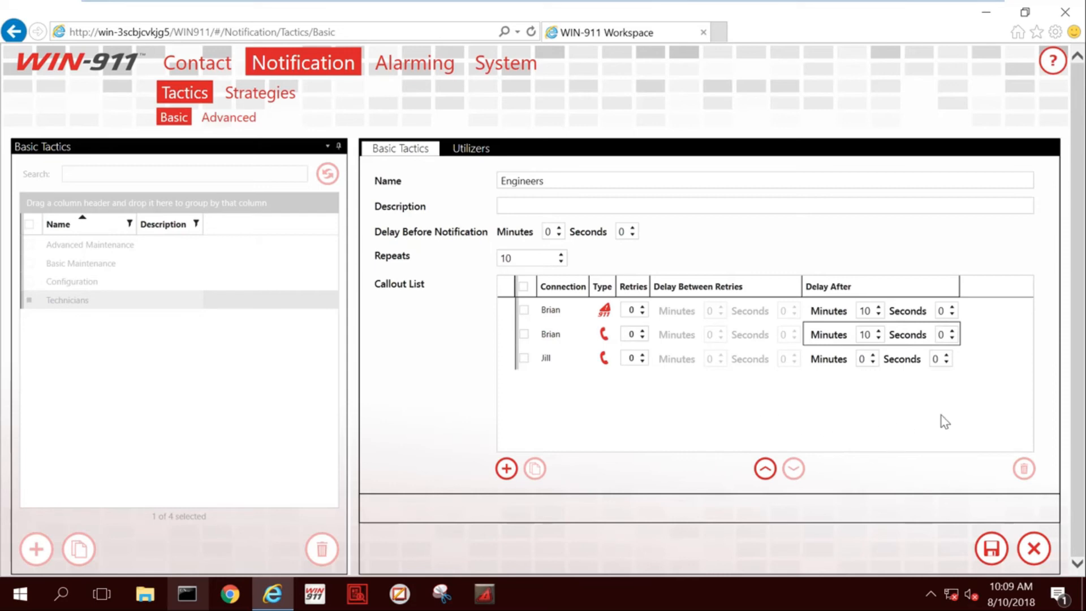
left_click(990, 548)
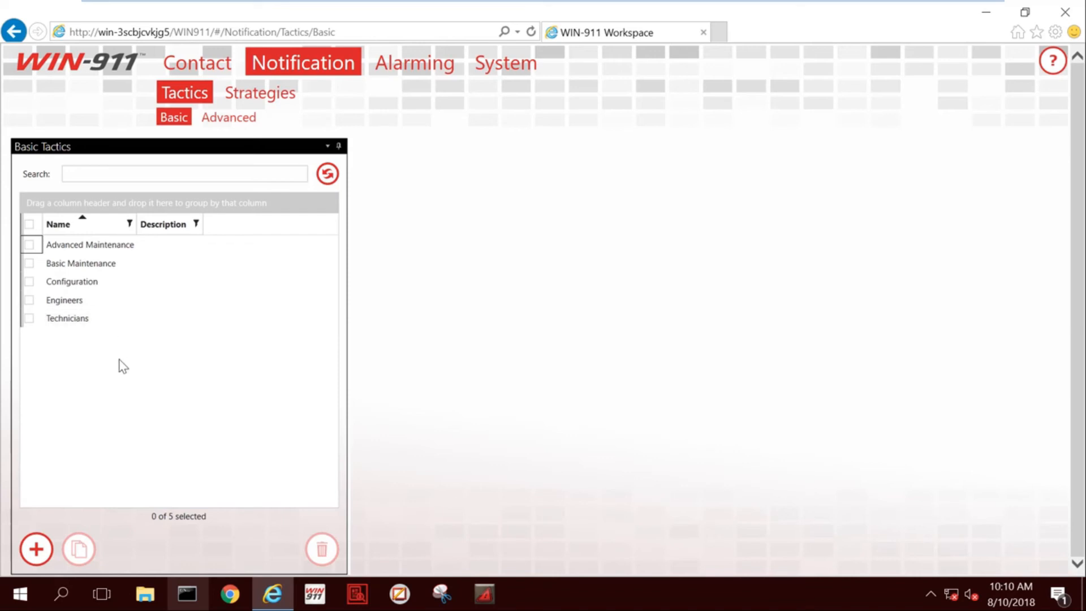
Create a new notification strategy named Technicians
left_click(262, 94)
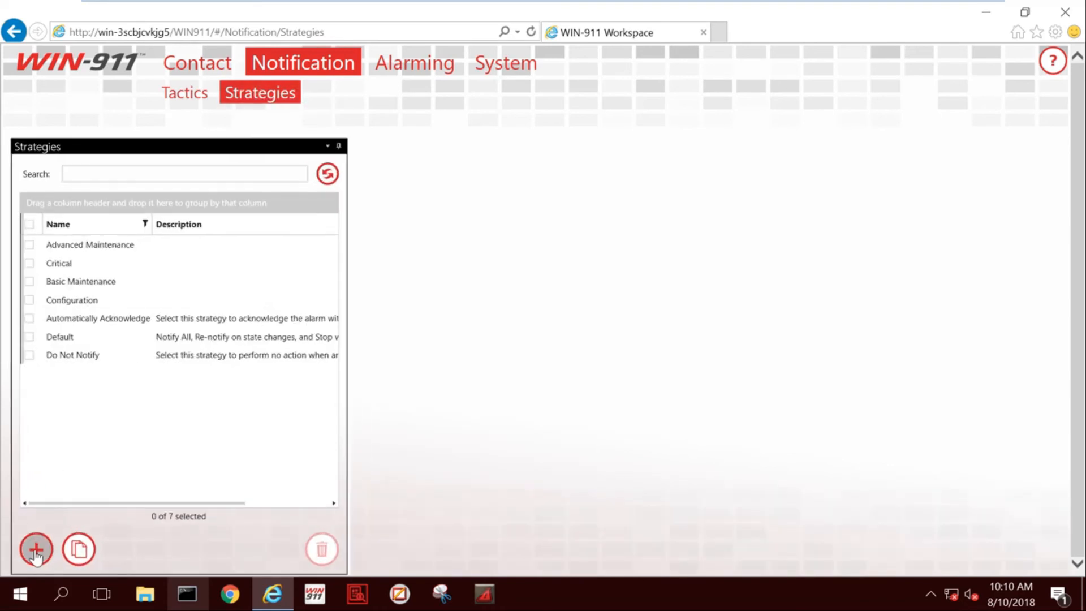
left_click(36, 549)
left_click(550, 199)
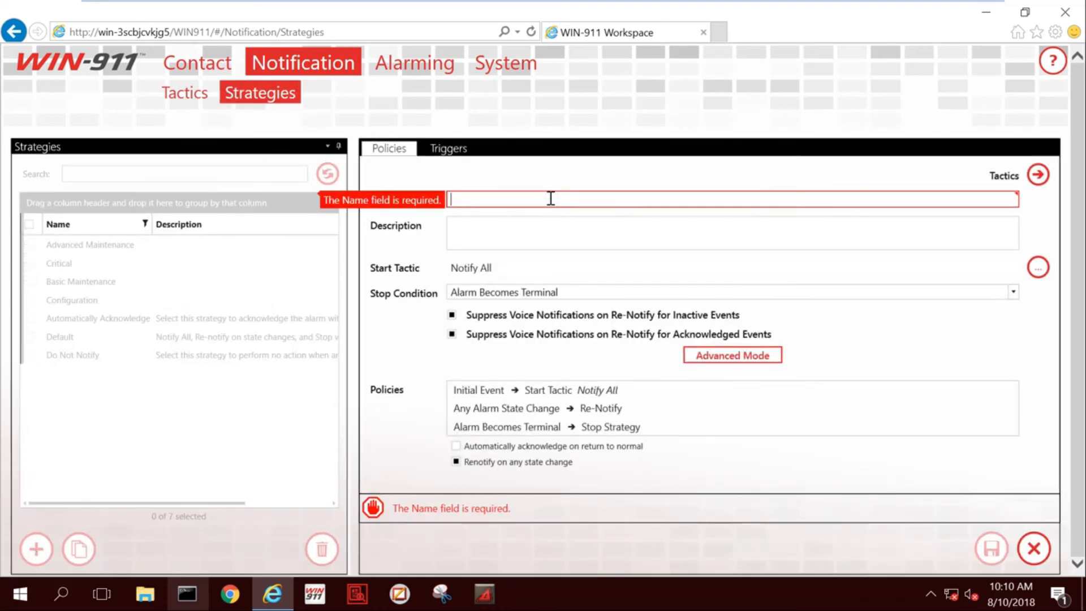
type("Technicians")
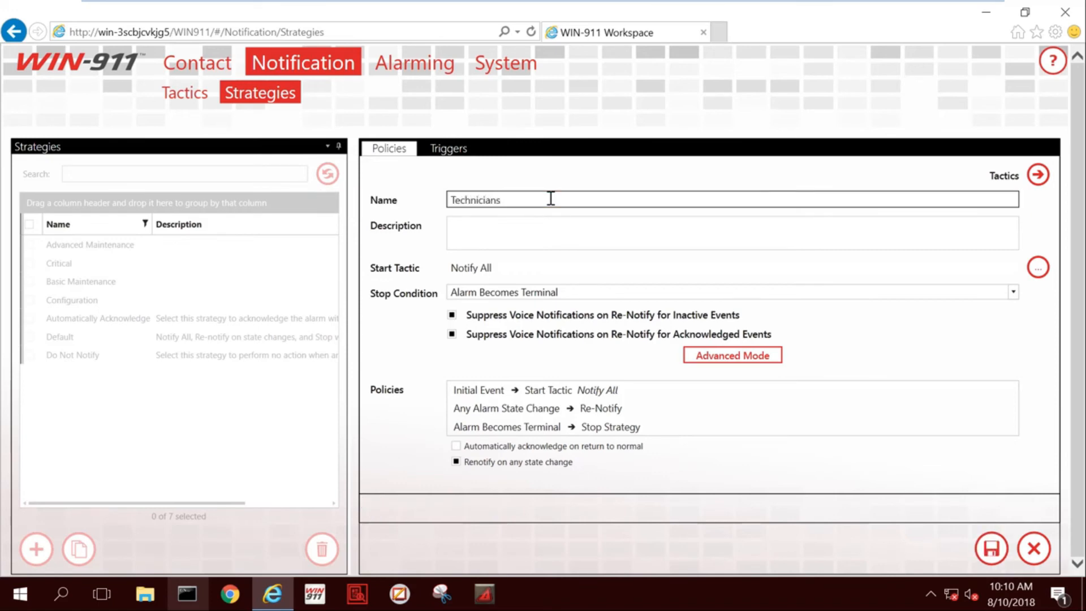
Make the Technicians tactic the strategy's start tactic with renotification on any state change turned off, and save the strategy
left_click(701, 263)
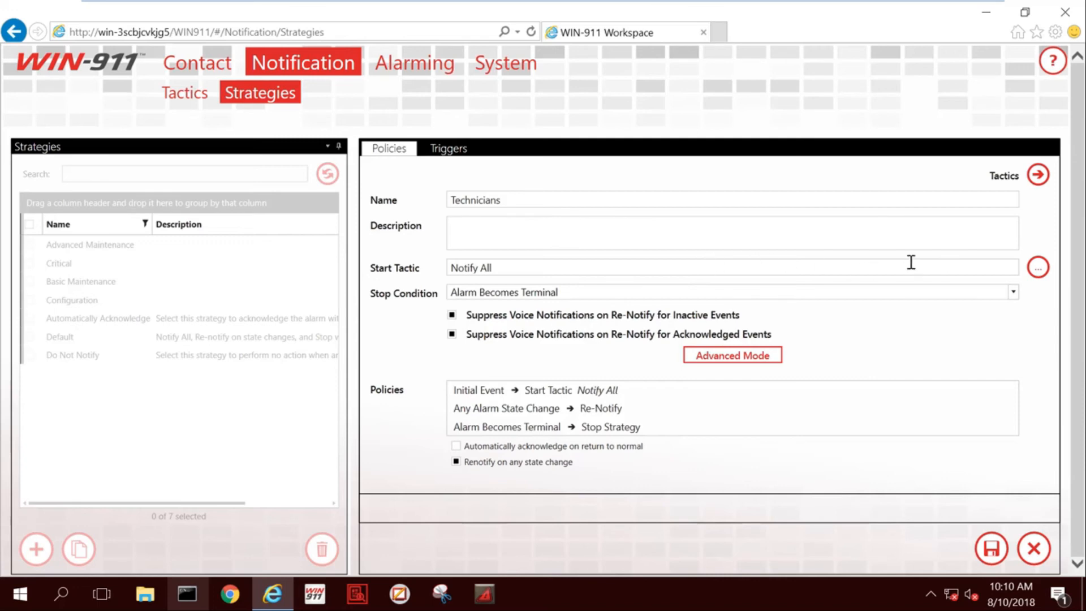
left_click(1039, 269)
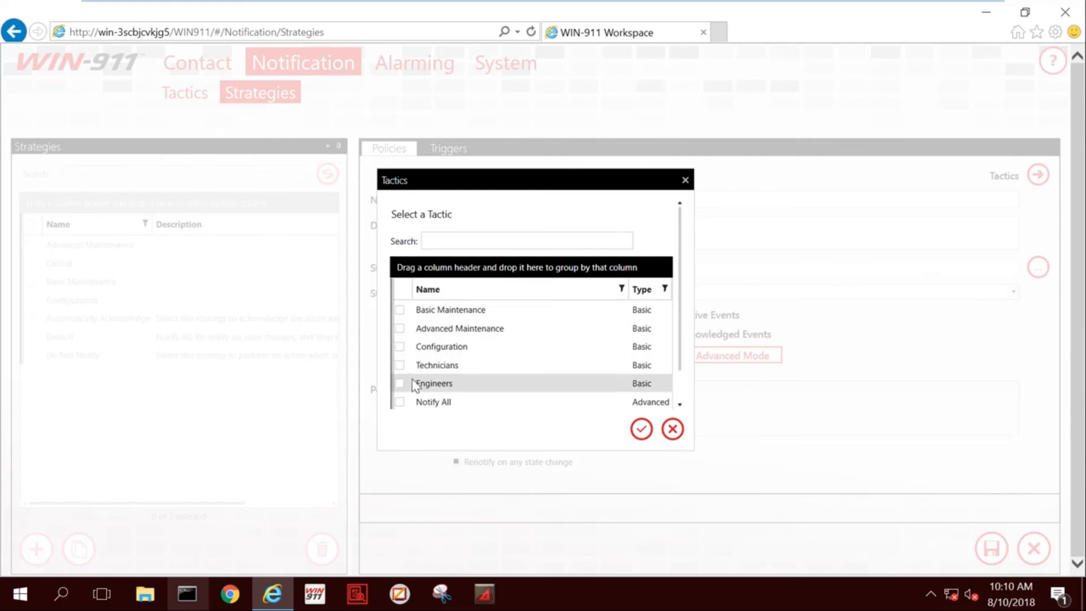
left_click(400, 365)
left_click(640, 428)
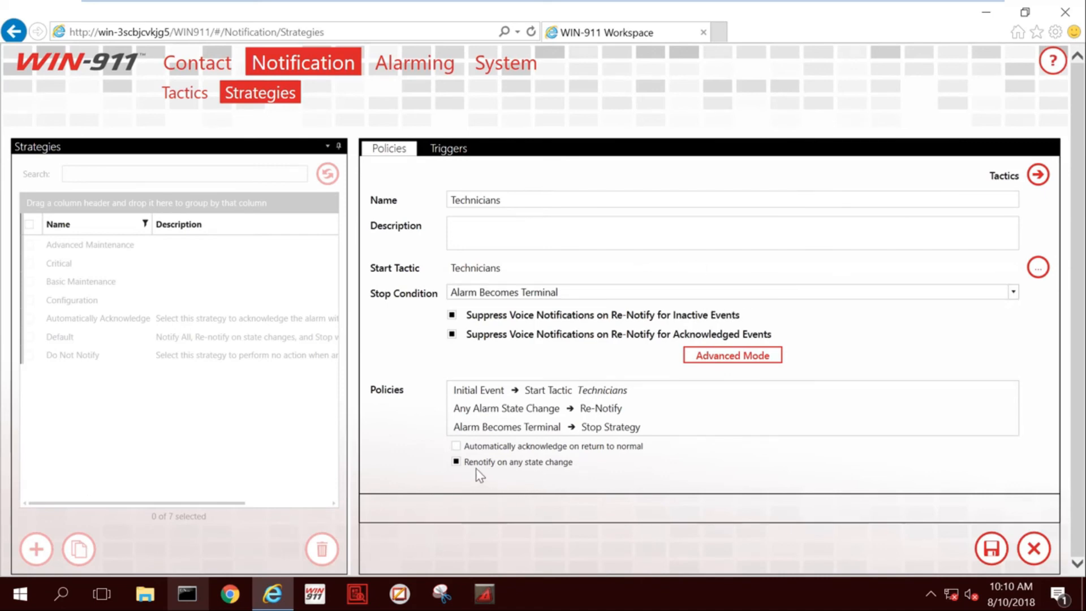
left_click(456, 462)
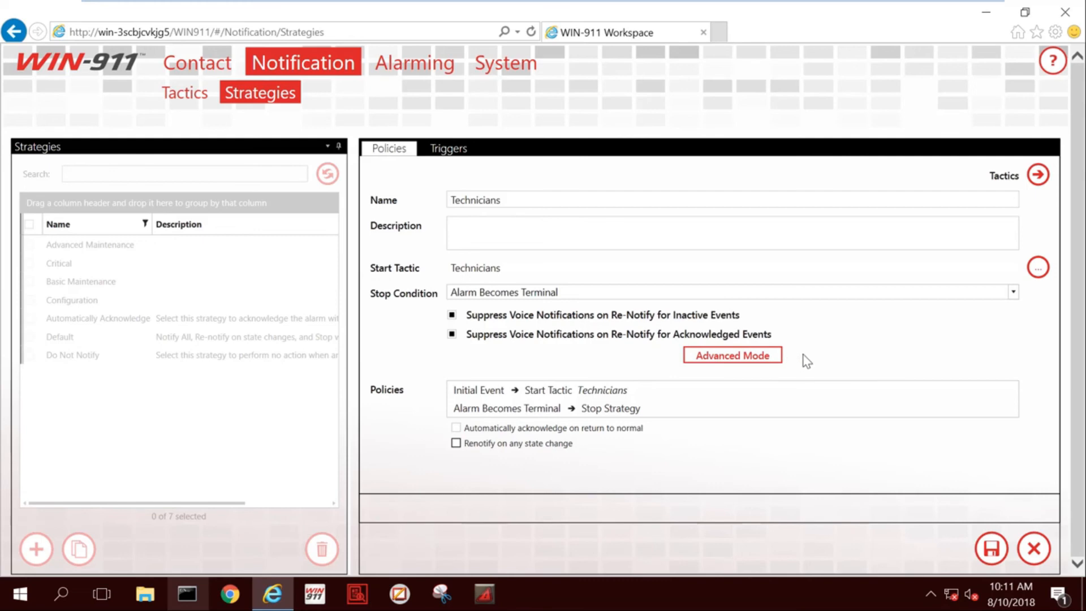
left_click(996, 551)
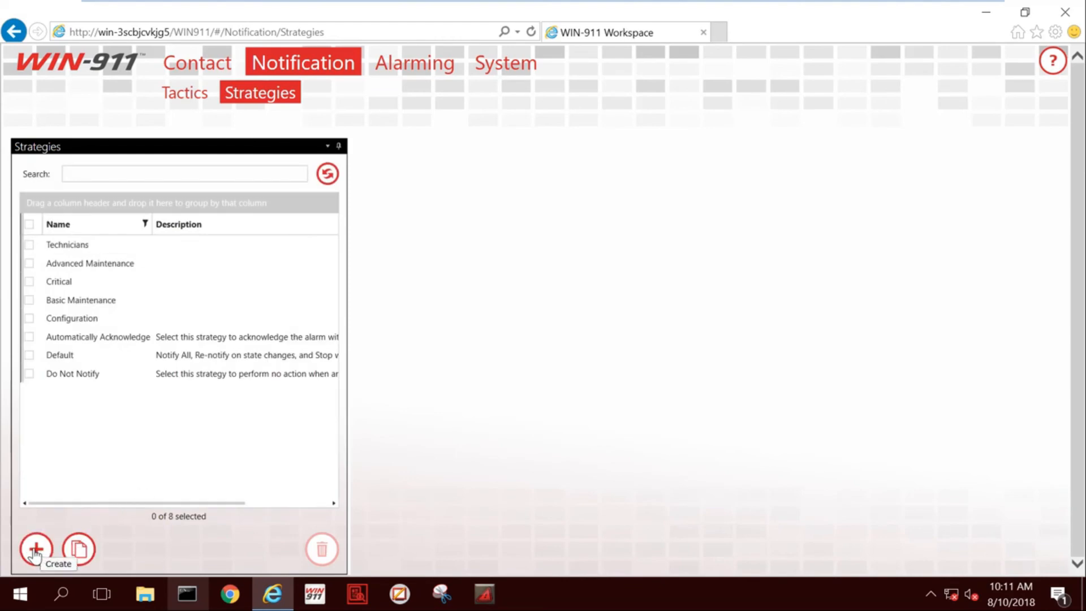
Create and save a notification strategy named Engineers that uses the Engineers tactic as its start tactic
left_click(35, 549)
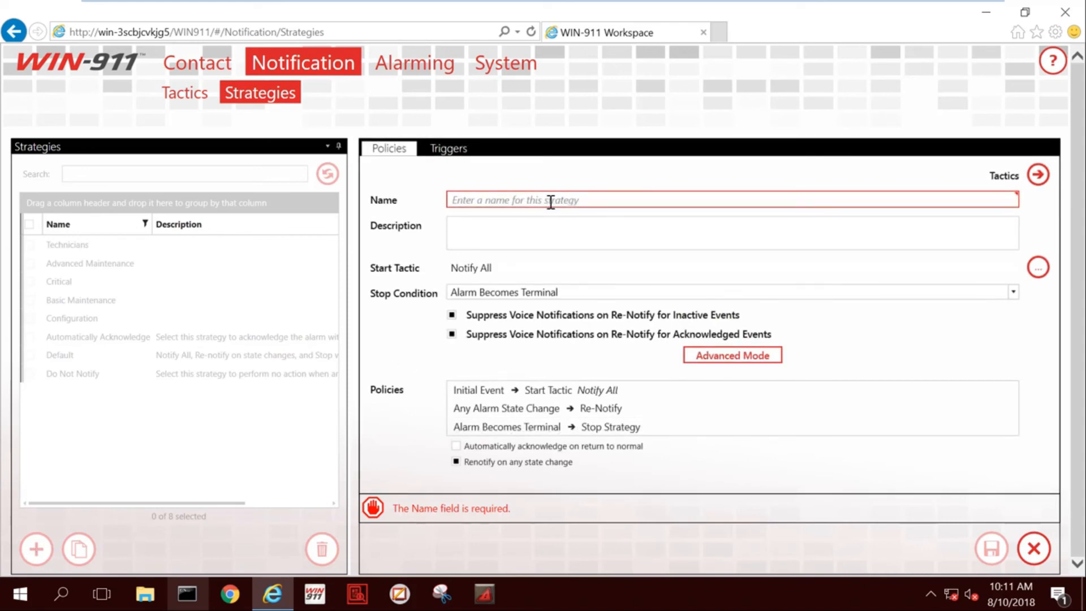
left_click(550, 201)
type("Engineers")
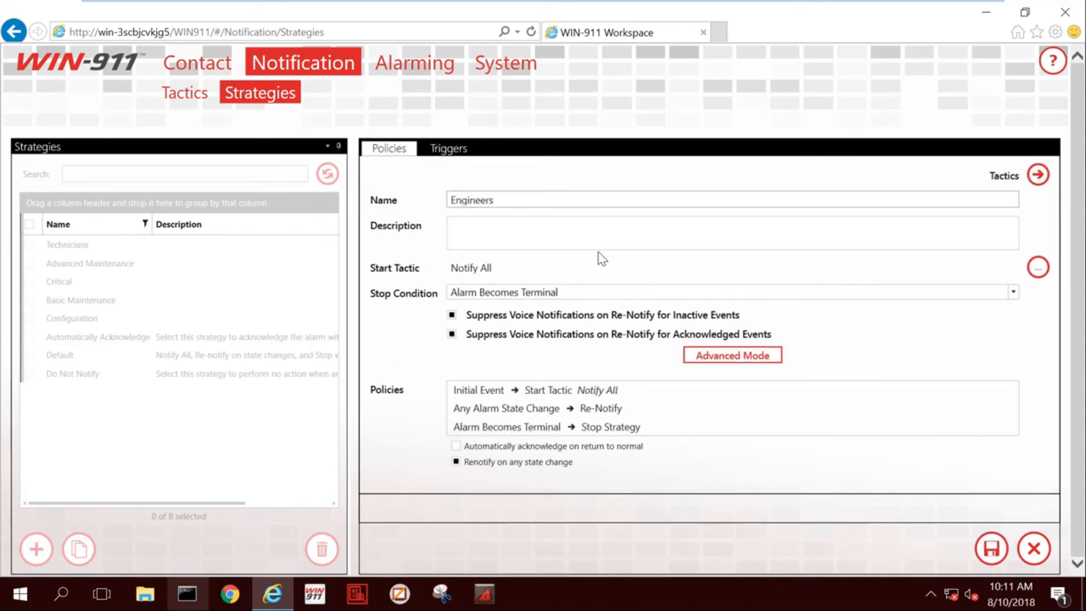
left_click(1040, 269)
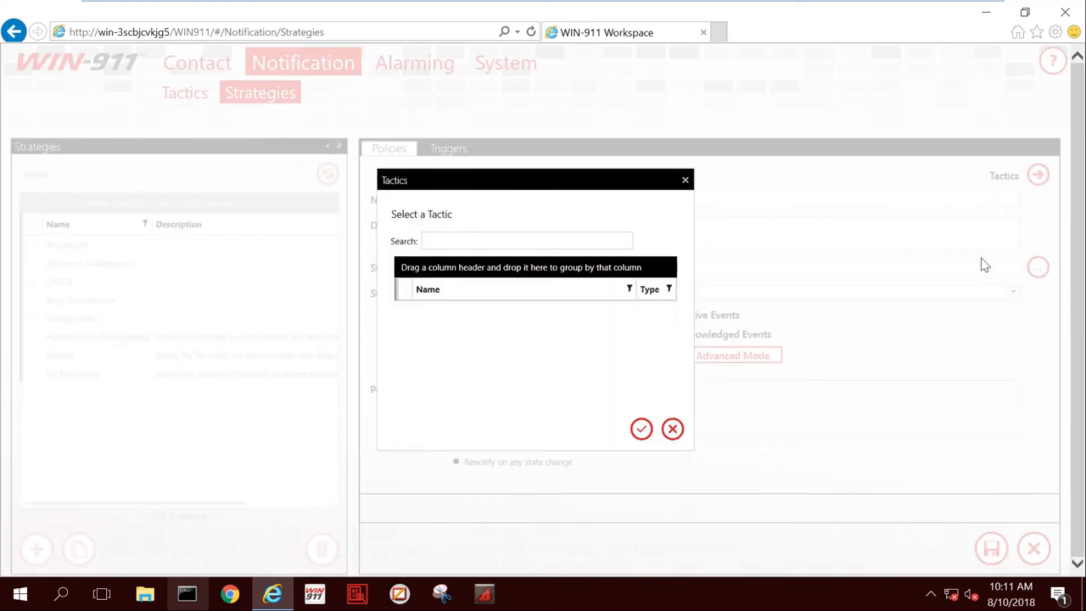
left_click(448, 384)
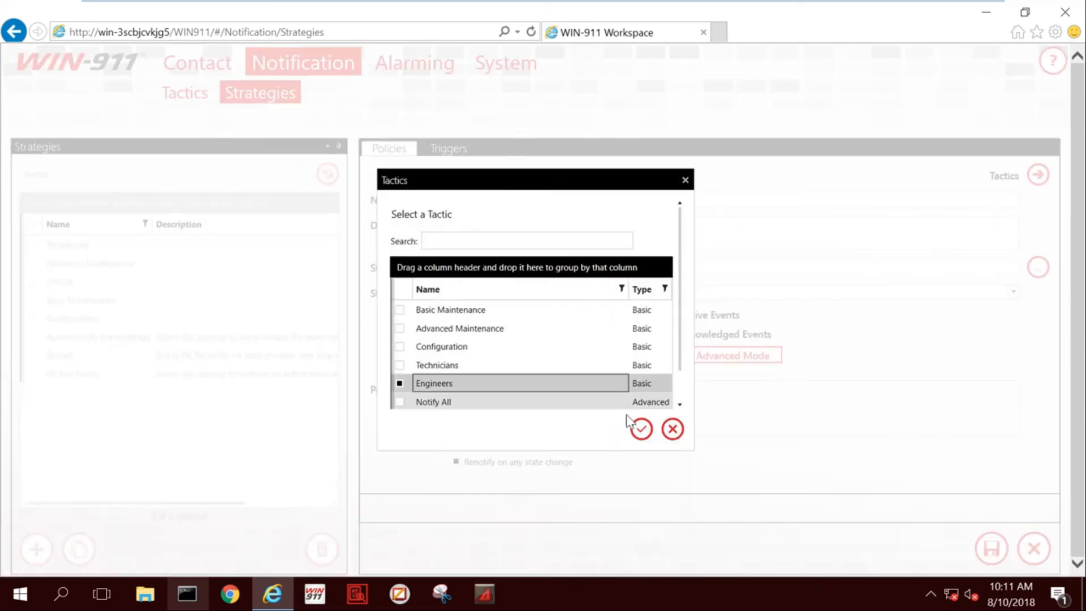
left_click(641, 430)
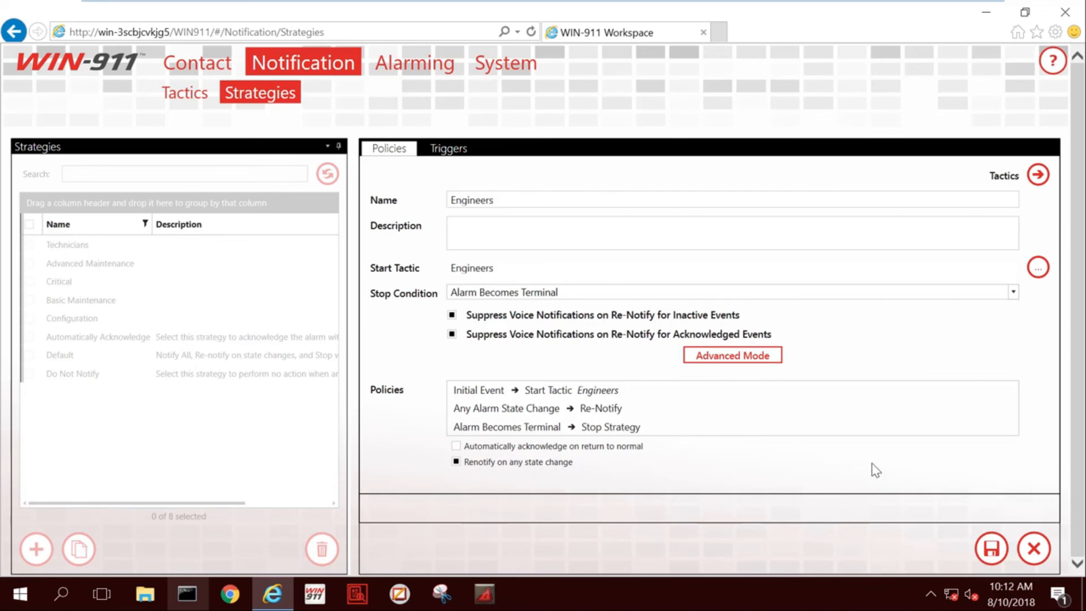
left_click(987, 549)
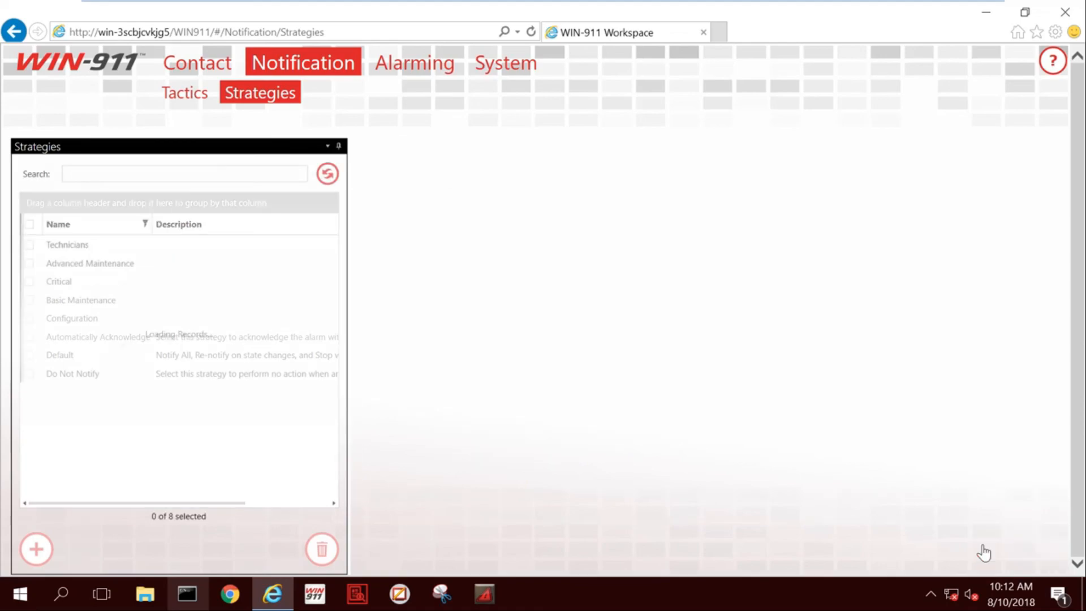